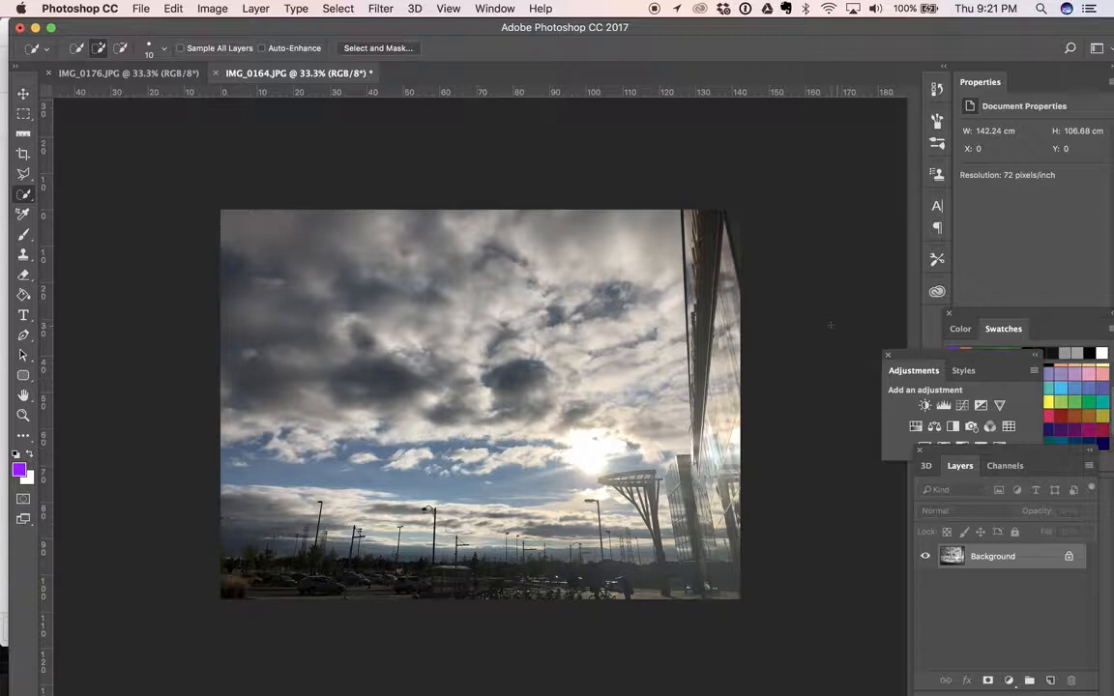
Add a Curves adjustment layer with a raised highlight point and a shadow point at input 79, output 62, and compare its effect
drag(933, 360, 870, 344)
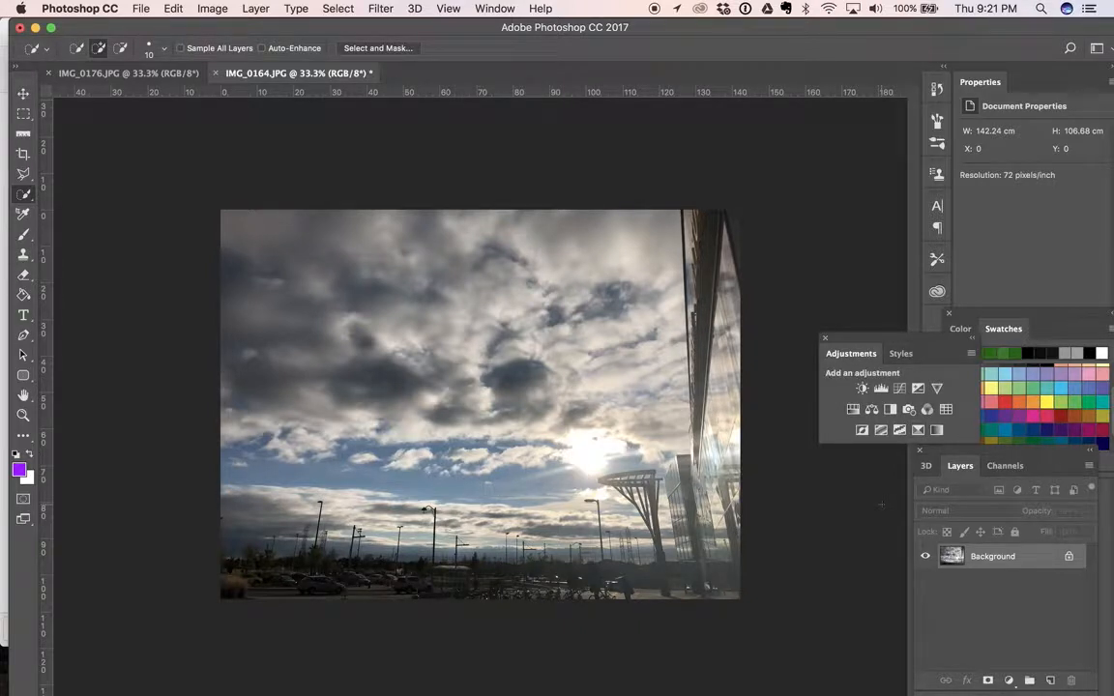
click(899, 390)
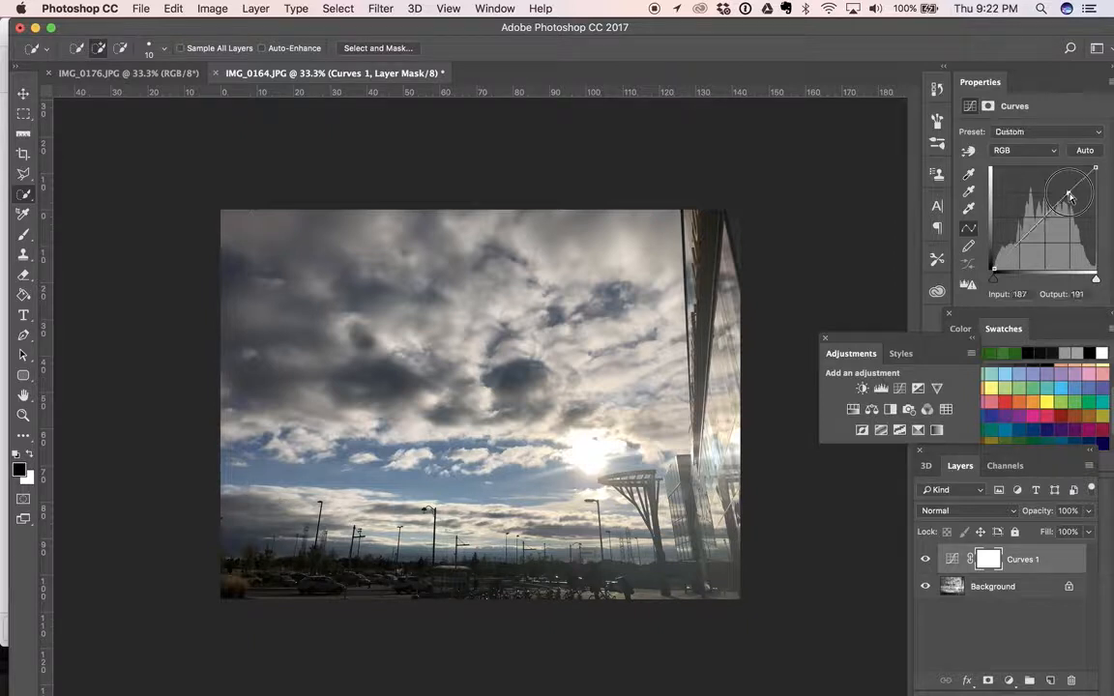
drag(1068, 196, 1066, 191)
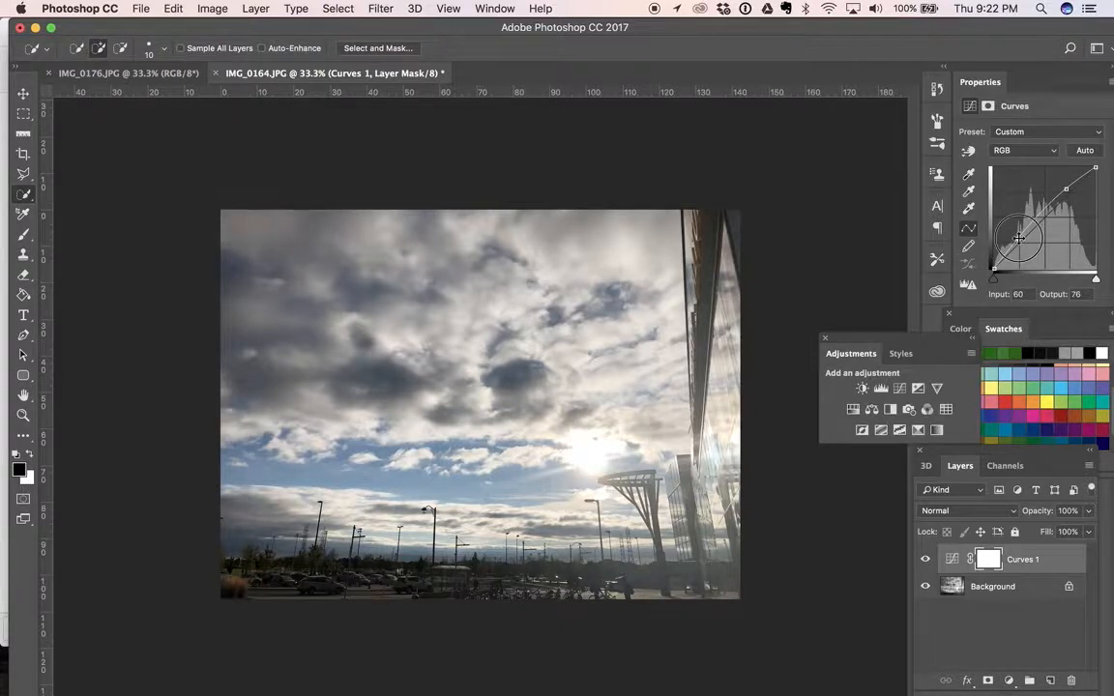
drag(1022, 237, 1025, 244)
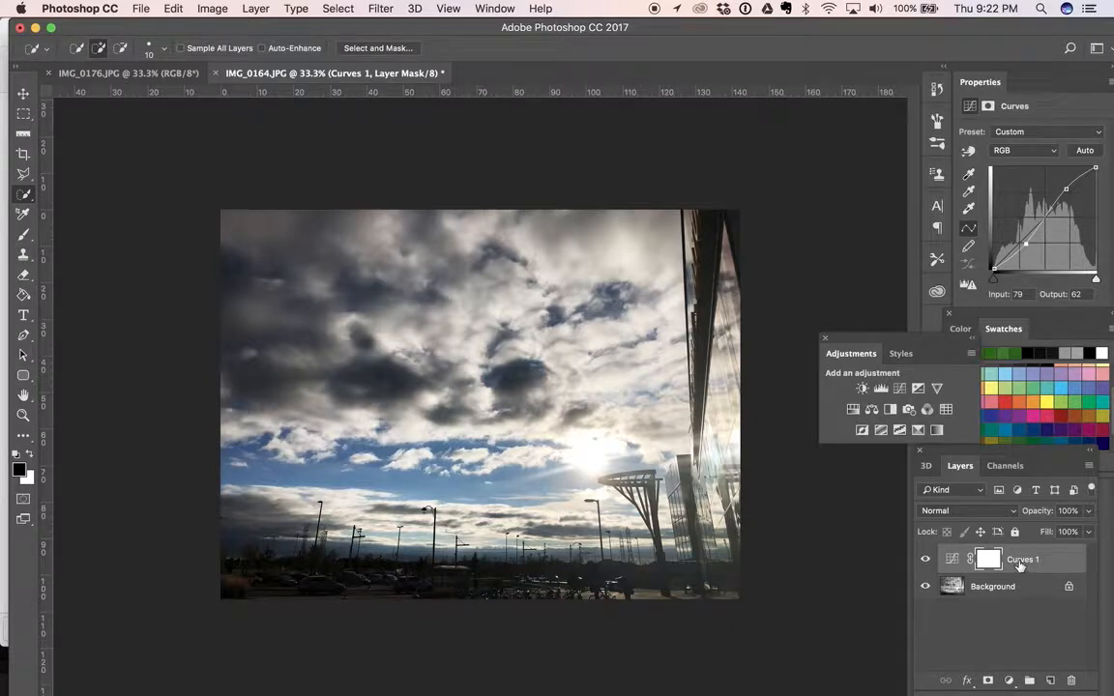
click(926, 561)
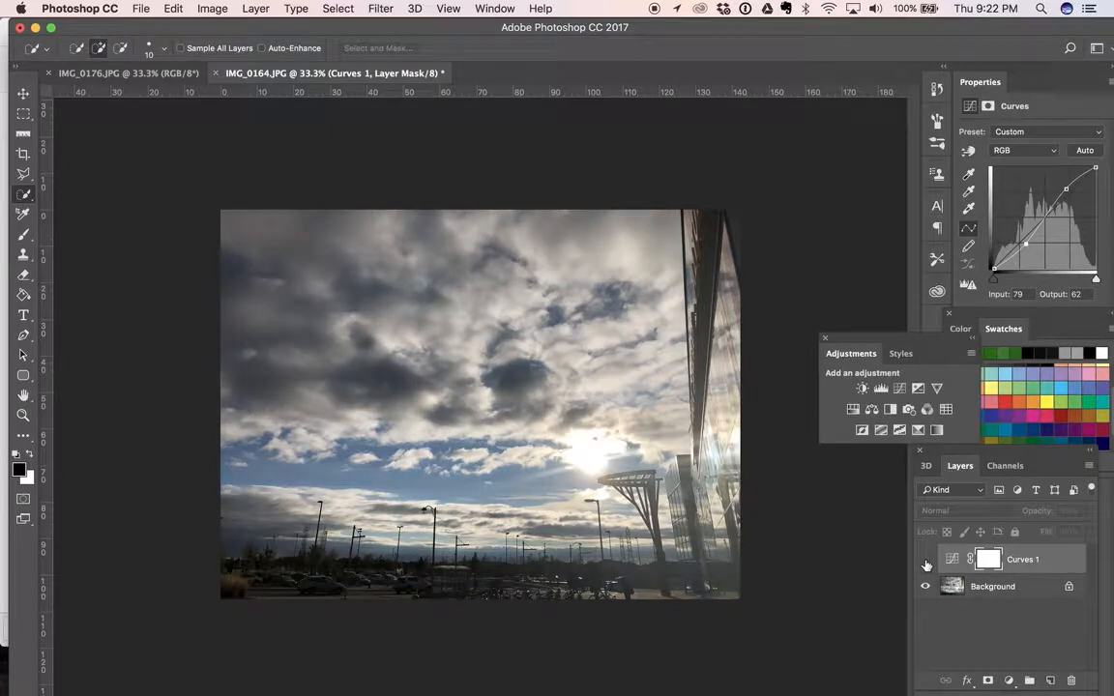
click(925, 561)
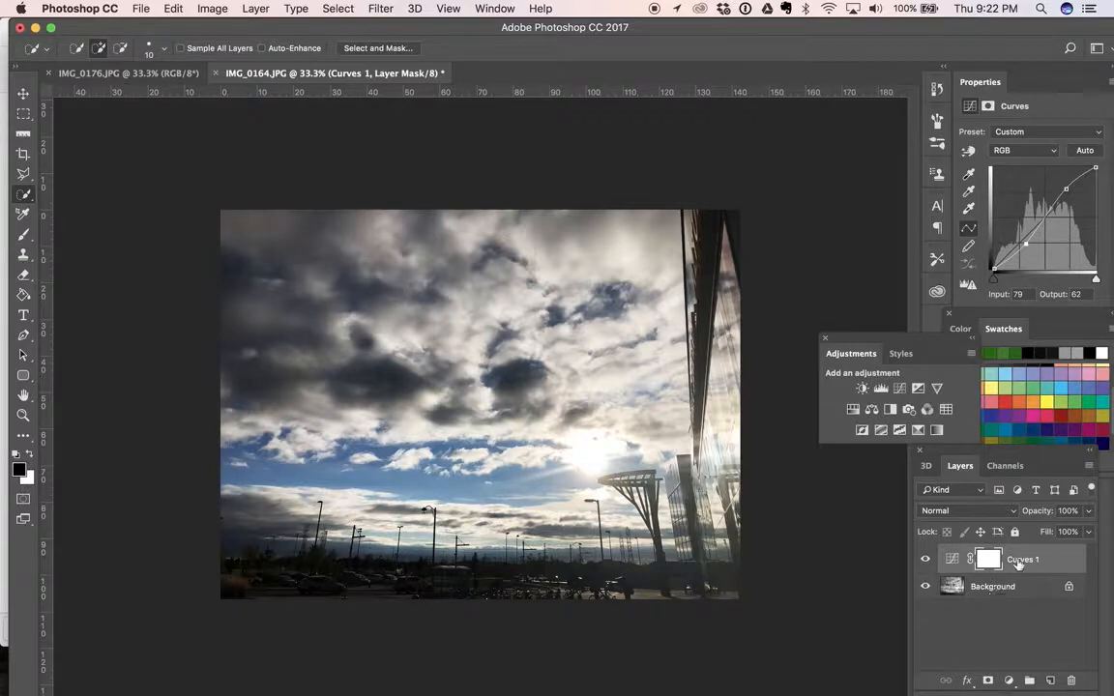
click(128, 11)
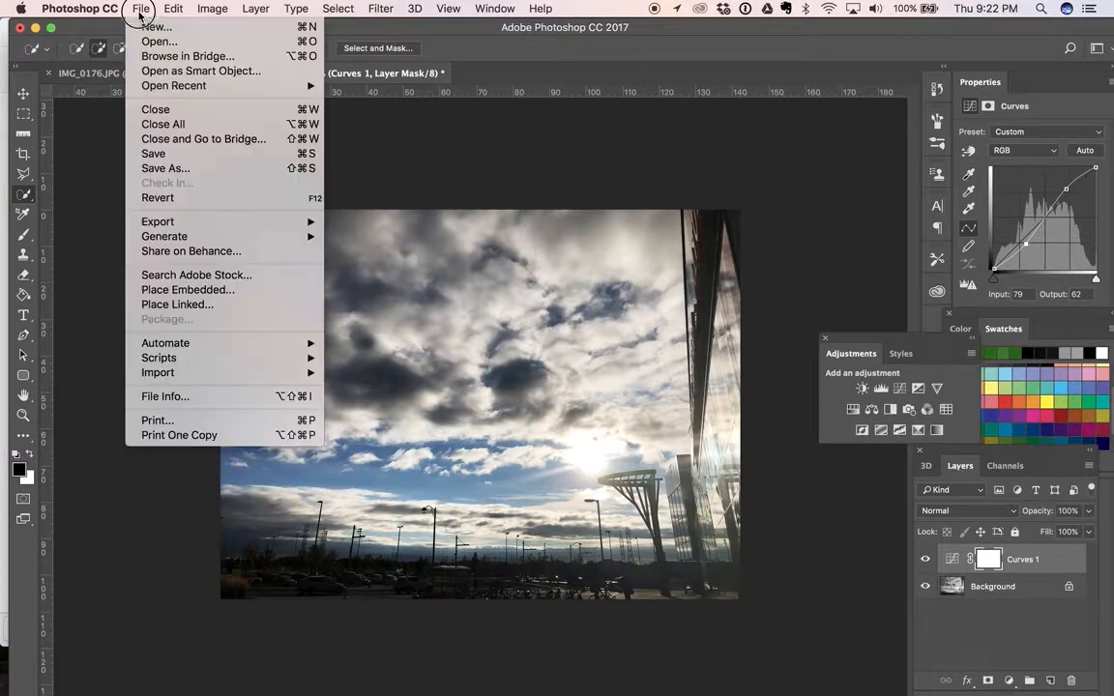
click(155, 168)
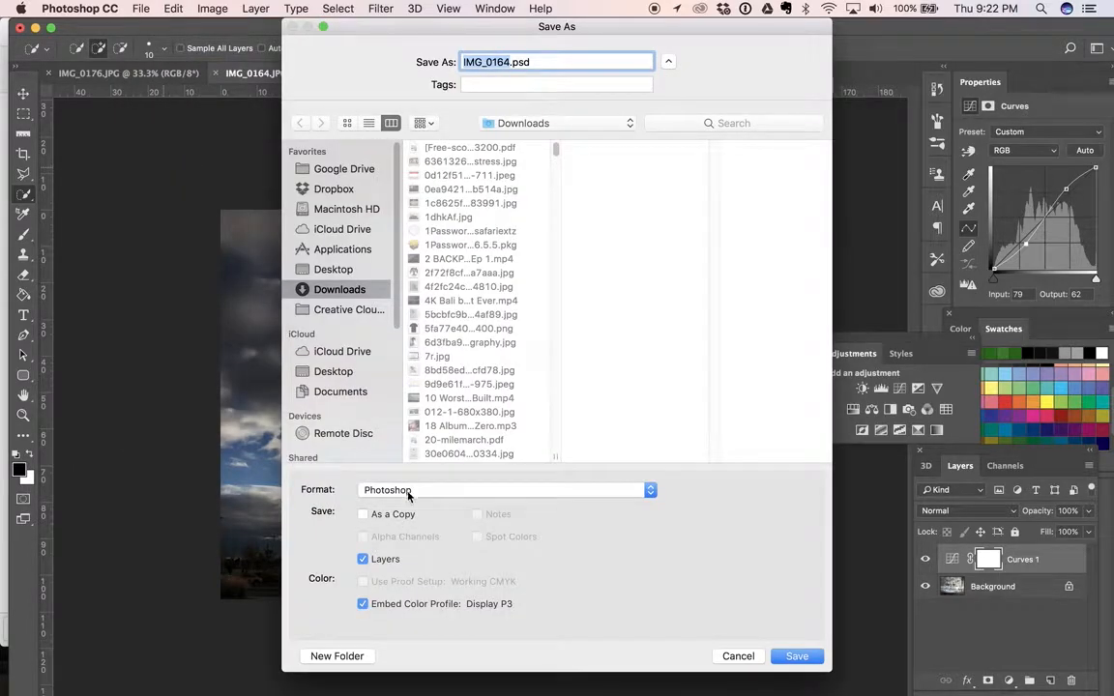
click(410, 491)
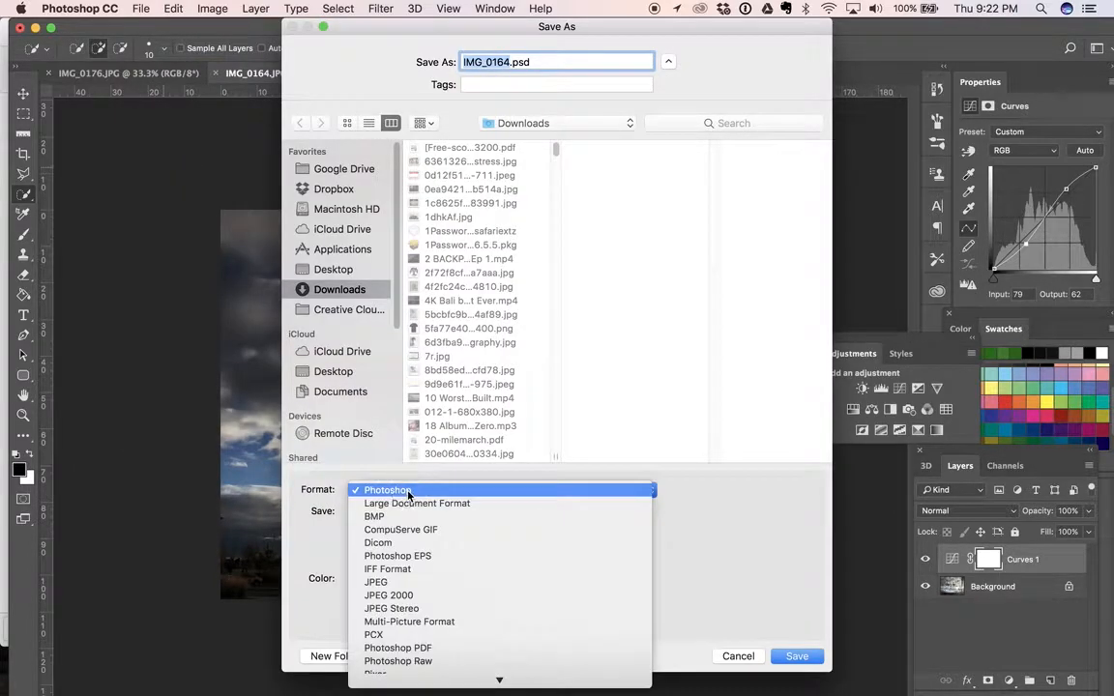
click(388, 583)
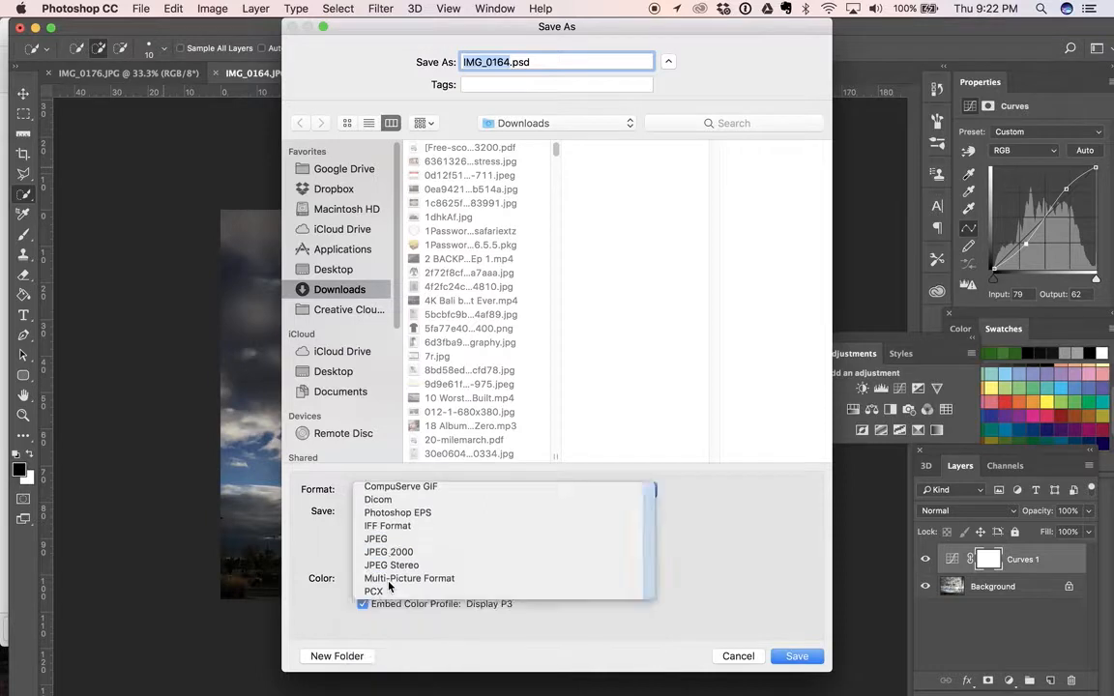
click(739, 657)
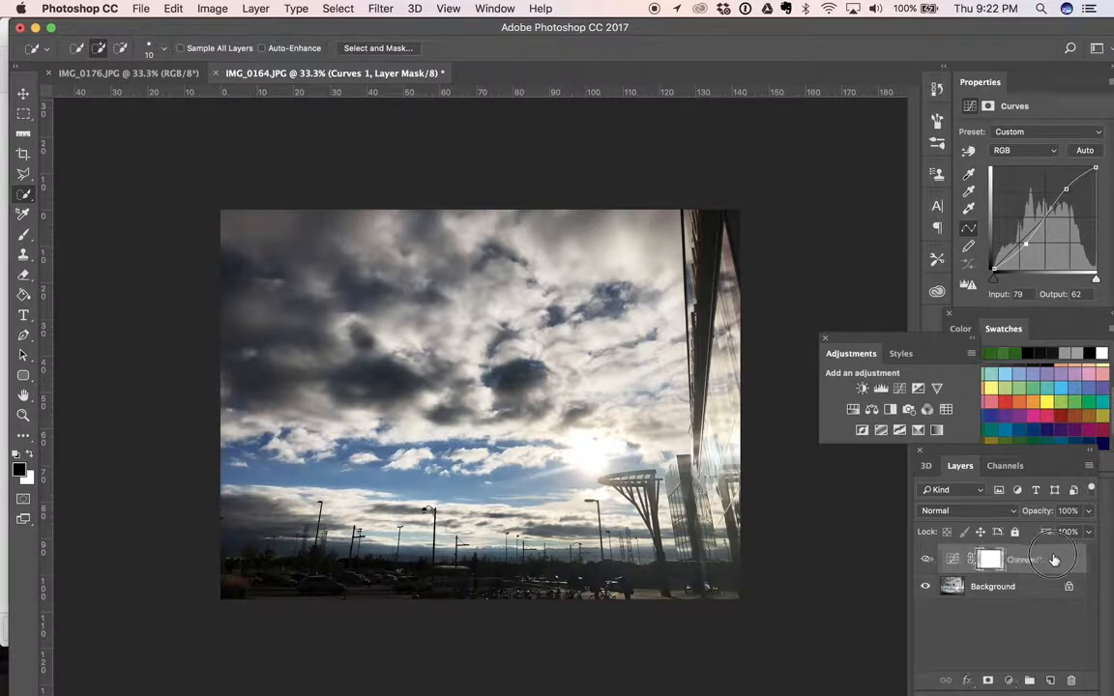
Delete the Curves adjustment layer
drag(1058, 558, 1072, 682)
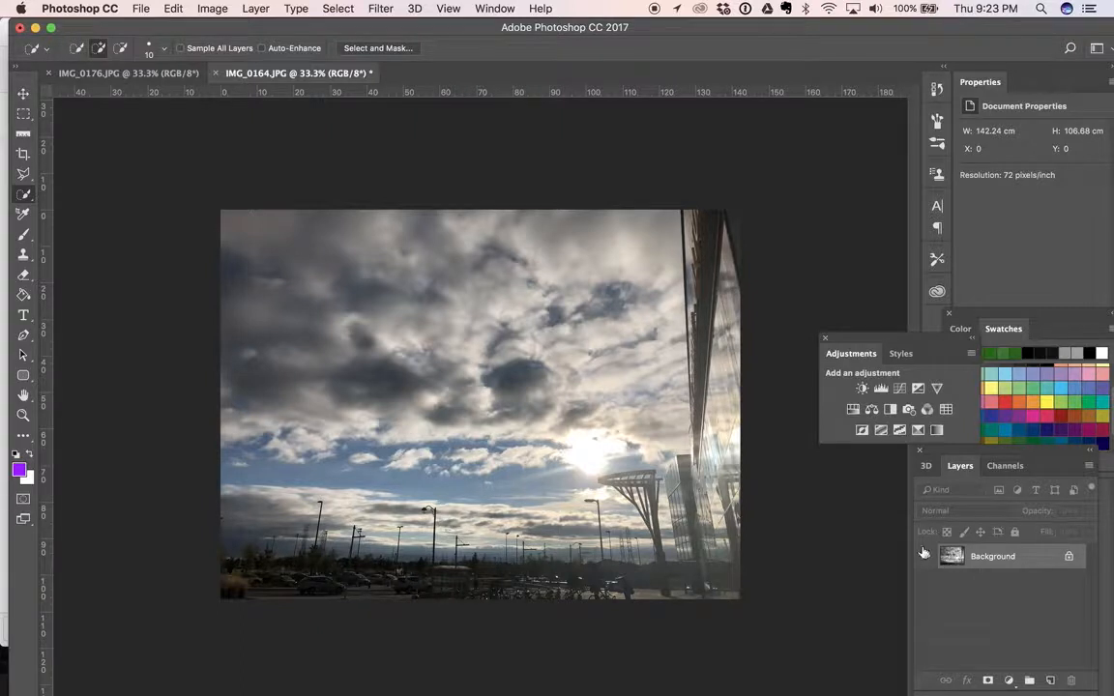
Try a Black & White adjustment with Reds 91, Yellows 160, Greens 222, Cyans -200 and Blues -200, and delete the layer
click(890, 411)
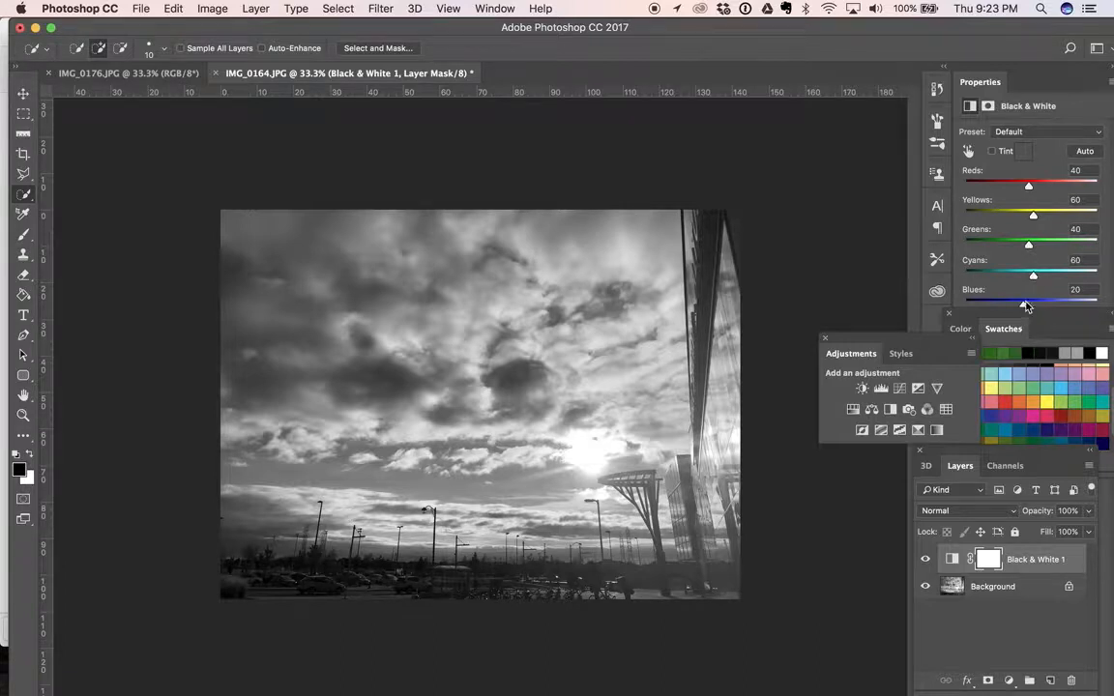
drag(1024, 307, 965, 306)
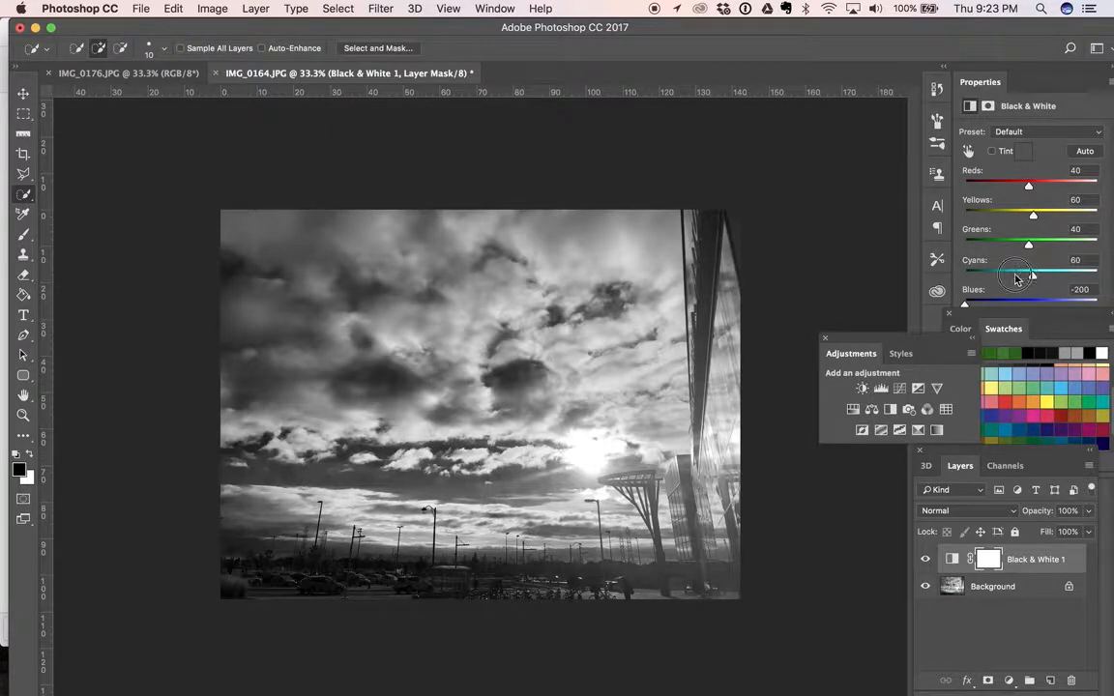
drag(1030, 276, 963, 276)
drag(1040, 248, 1078, 249)
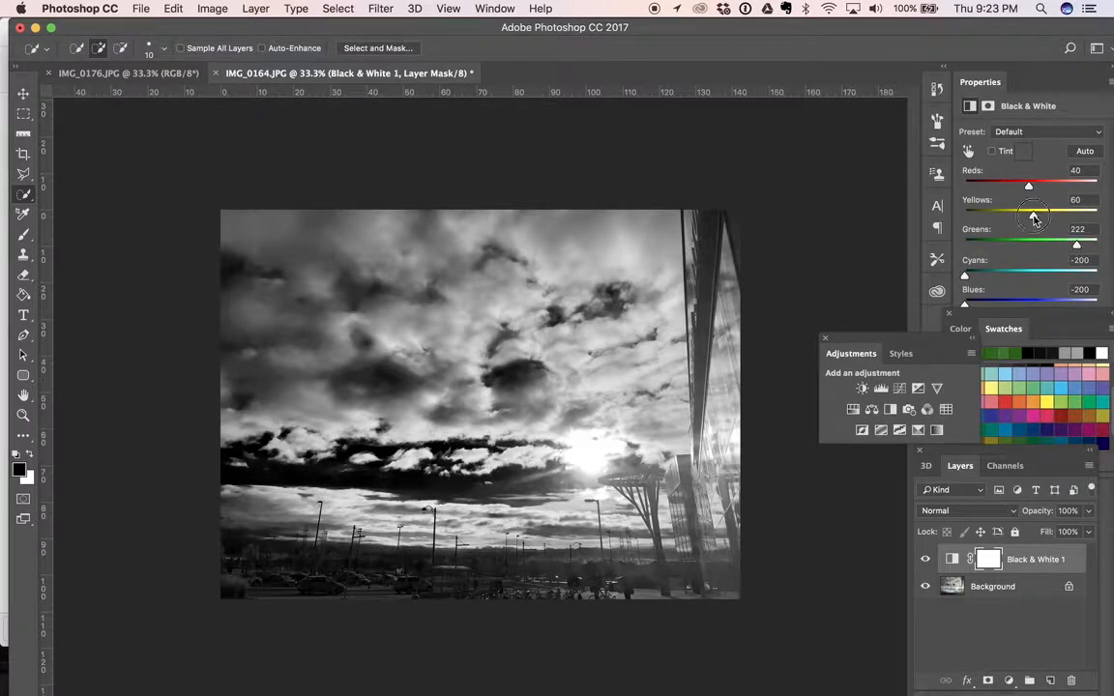
drag(1033, 216, 1042, 193)
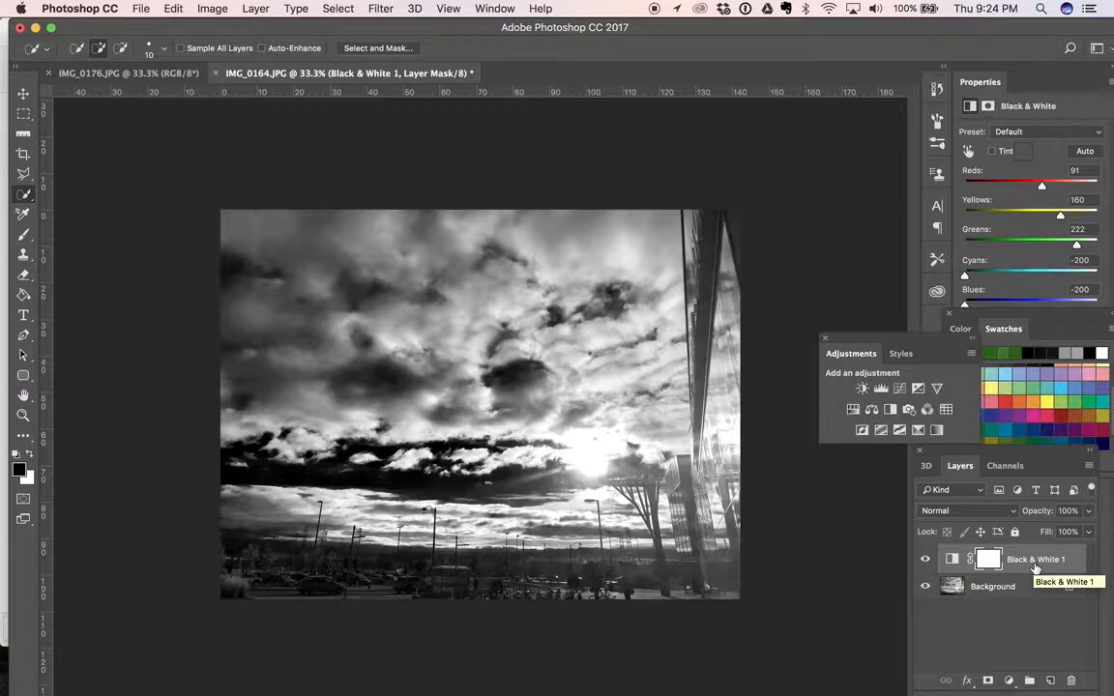
drag(1036, 567, 1071, 681)
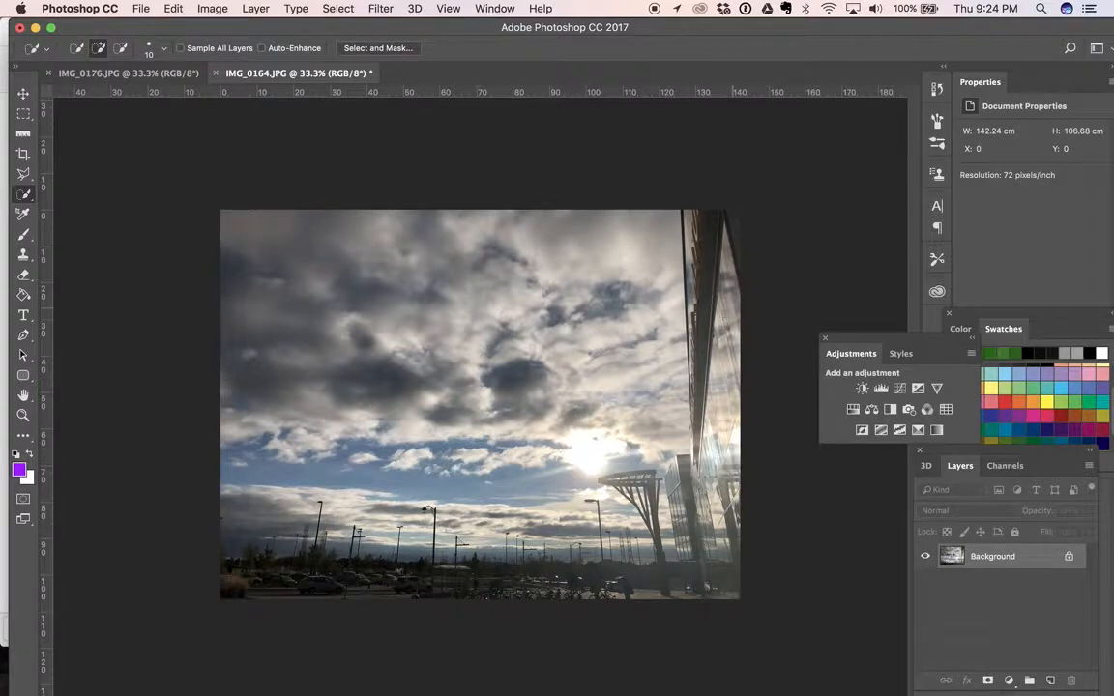
Add a Curves adjustment layer blended in Soft Light mode and compare the photo with and without it
click(899, 389)
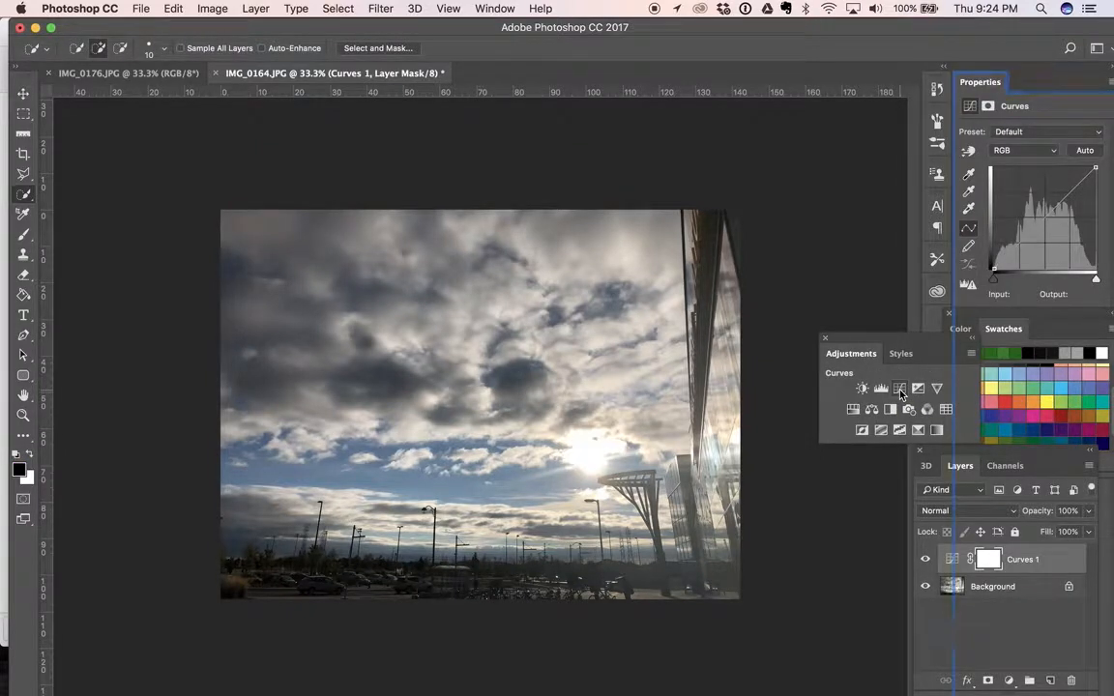
click(1014, 515)
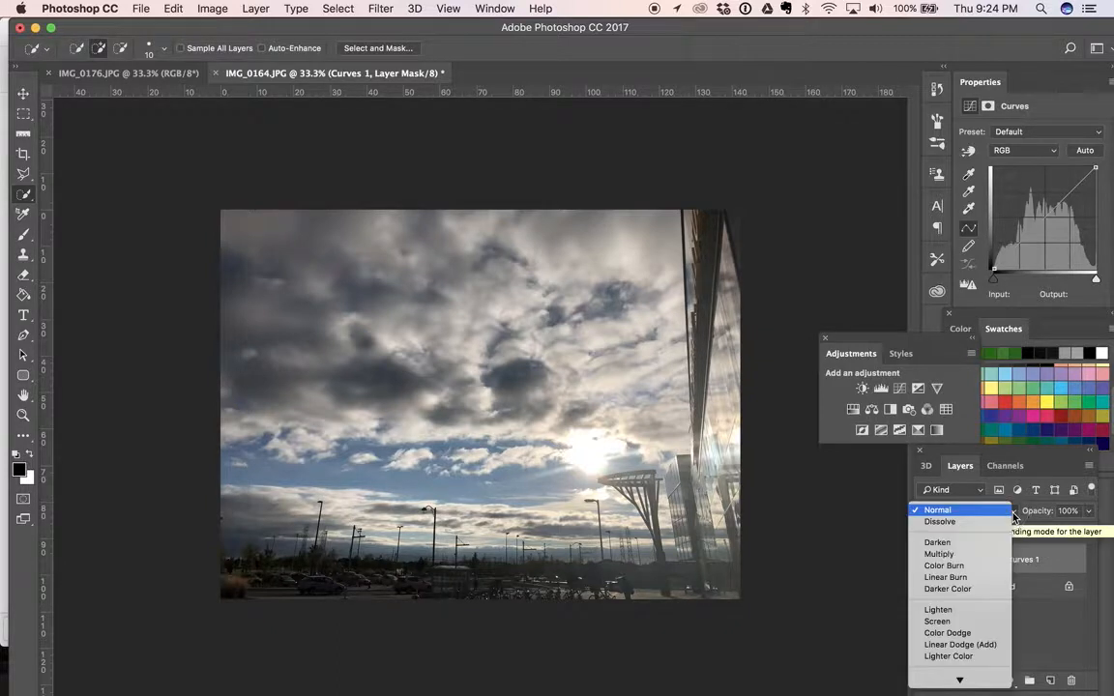
scroll(974, 626, down, 5)
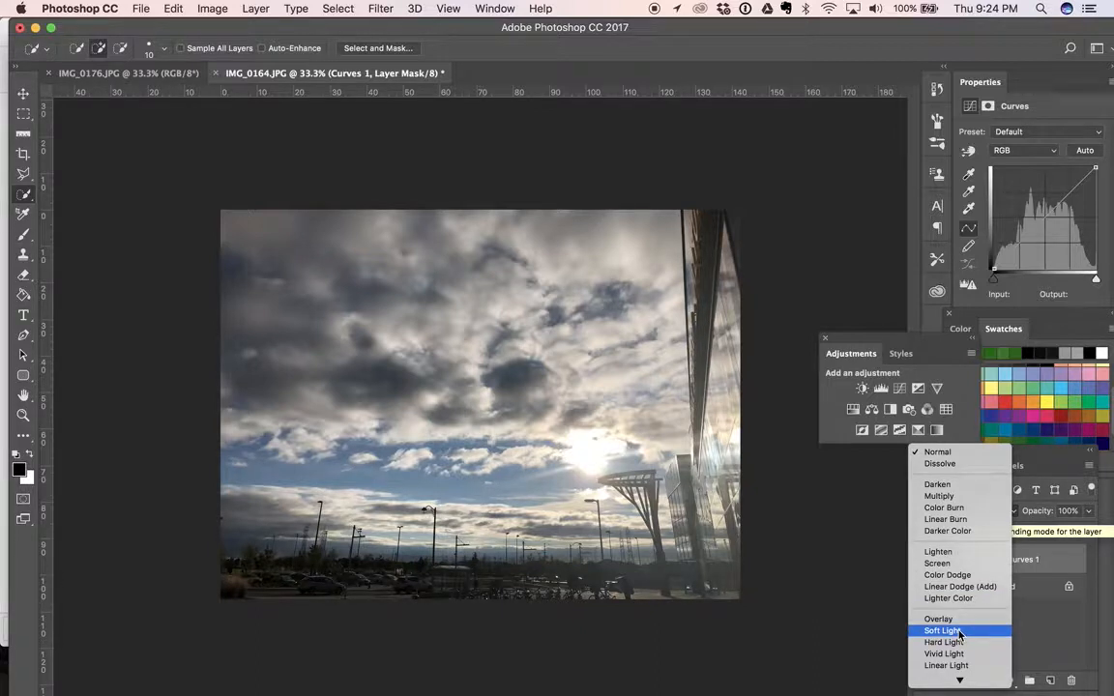
click(959, 633)
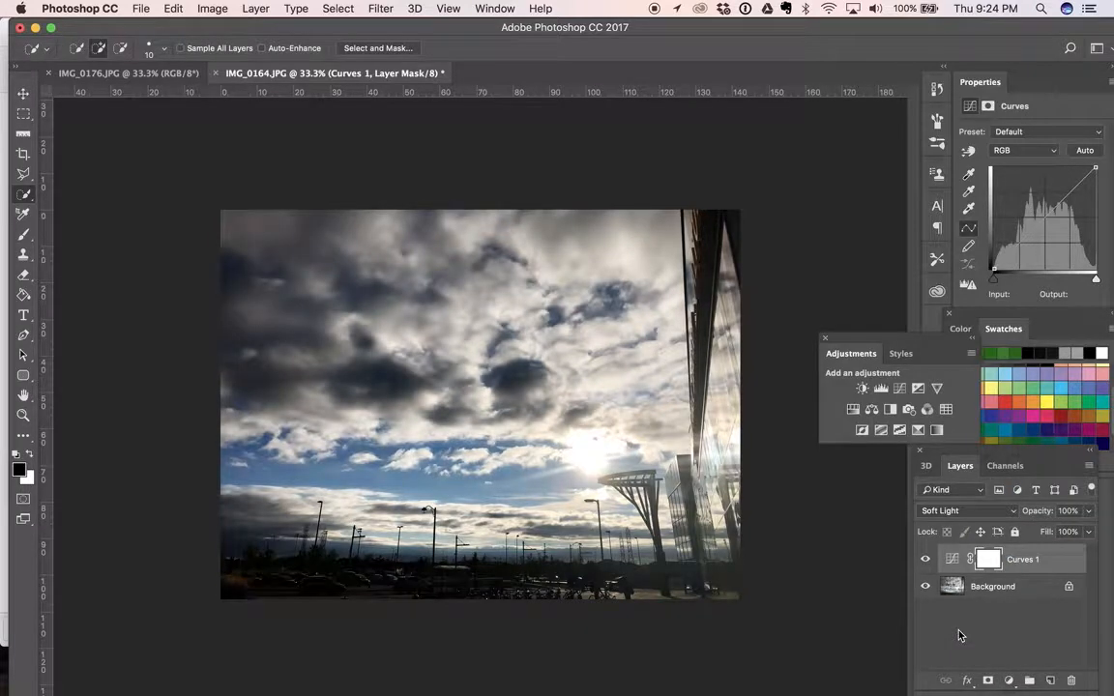
click(926, 560)
click(926, 560)
Select the whole sky with the Quick Selection tool, leaving out the building, the structure beside it and the ground
click(25, 198)
click(58, 206)
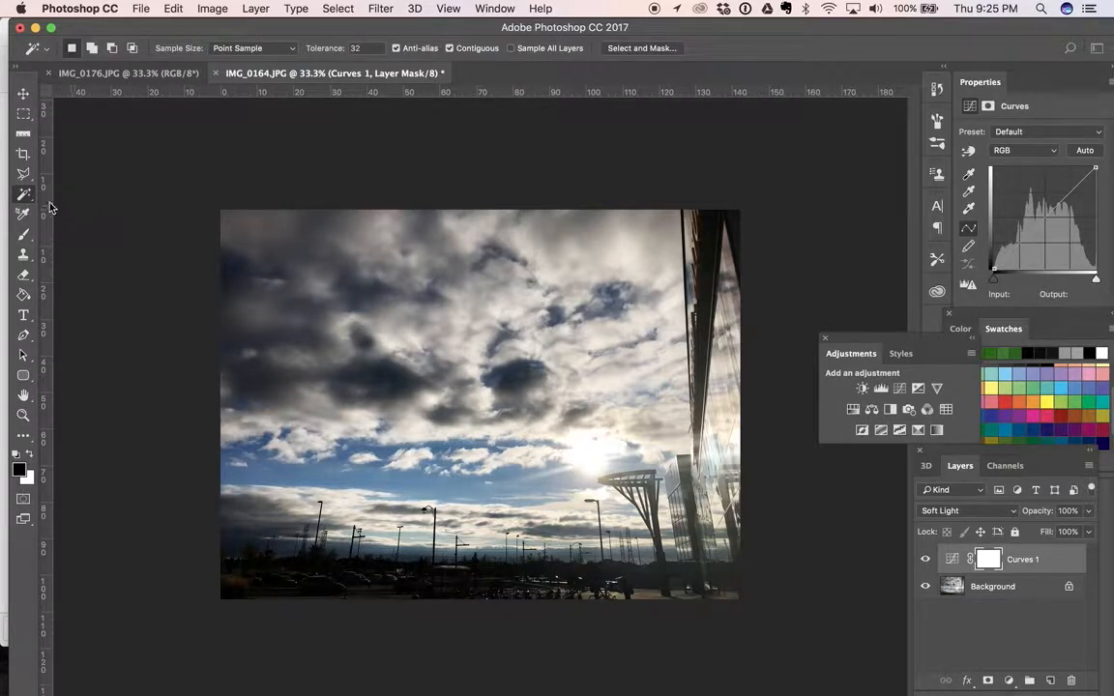
click(25, 197)
drag(25, 197, 58, 184)
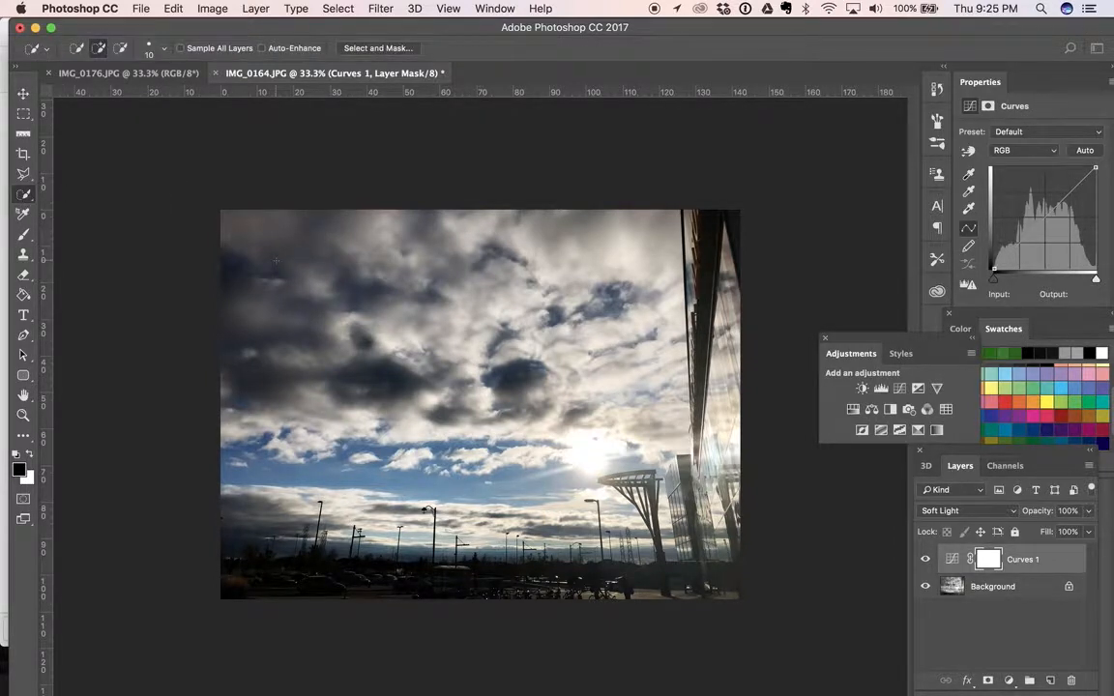
mouse_move(232, 242)
mouse_down()
mouse_move(455, 233)
mouse_move(523, 250)
mouse_move(632, 251)
mouse_move(629, 304)
mouse_move(662, 333)
mouse_move(649, 358)
mouse_move(656, 407)
mouse_up()
mouse_move(420, 497)
mouse_down()
mouse_move(450, 506)
mouse_move(497, 492)
mouse_move(564, 522)
mouse_up()
mouse_move(258, 523)
mouse_down()
mouse_move(332, 546)
mouse_move(426, 538)
mouse_up()
key(alt)
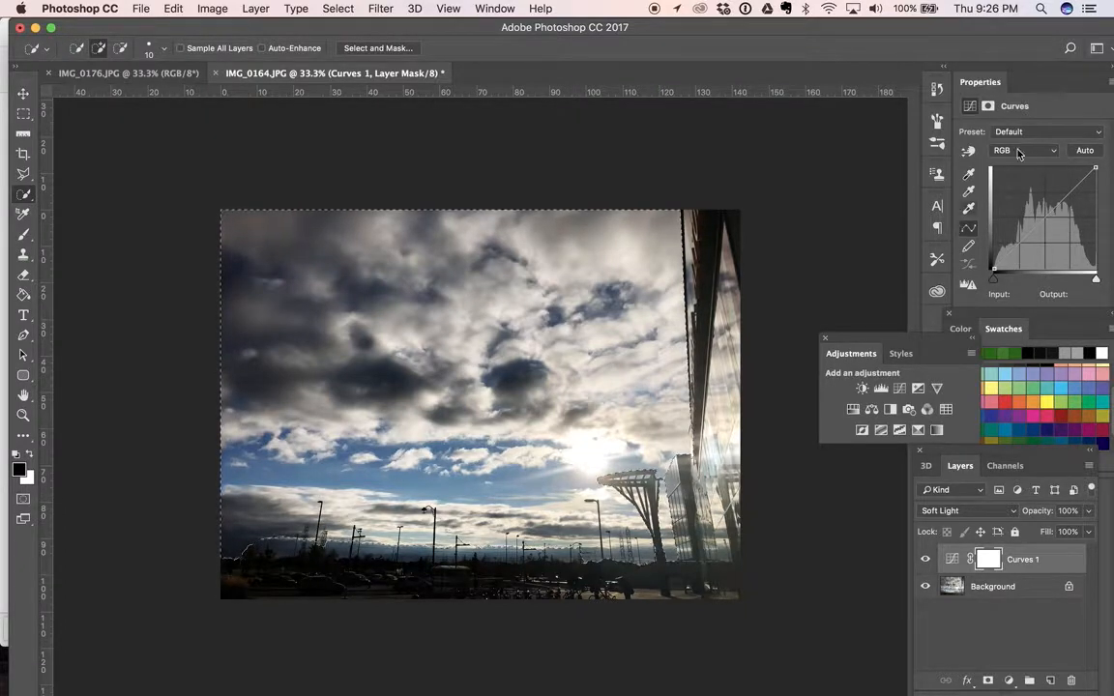
Add a Color Balance layer for the selected sky with midtones at Cyan/Red -49 and Yellow/Blue +36, and compare its effect
click(871, 411)
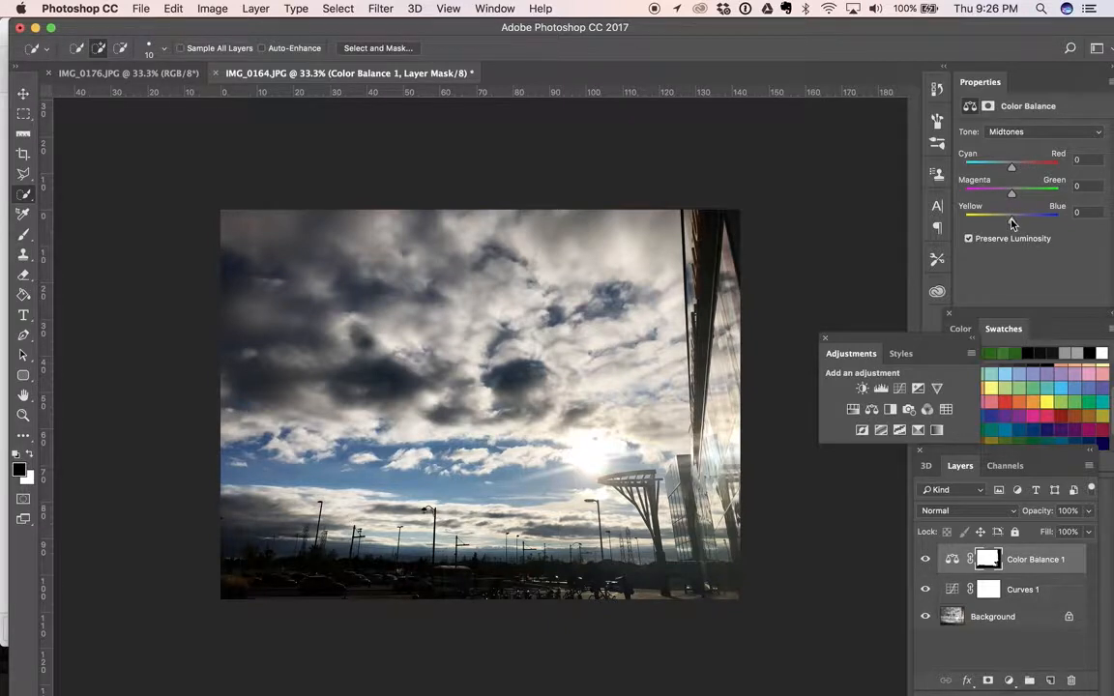
drag(1011, 224, 1028, 222)
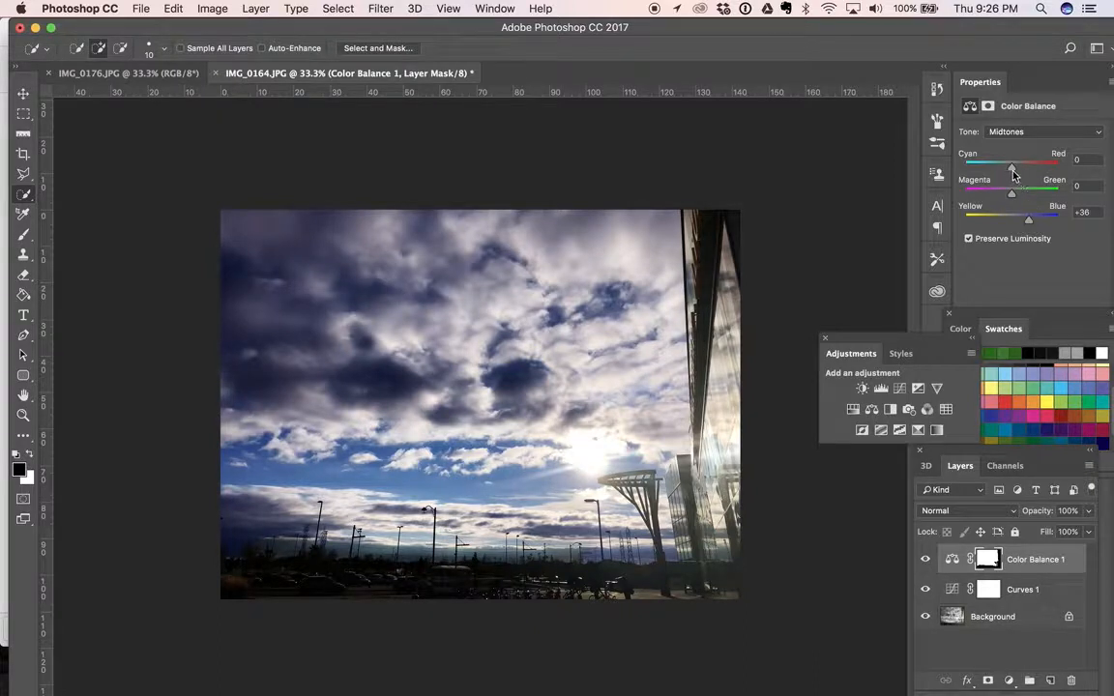
drag(1012, 169, 990, 170)
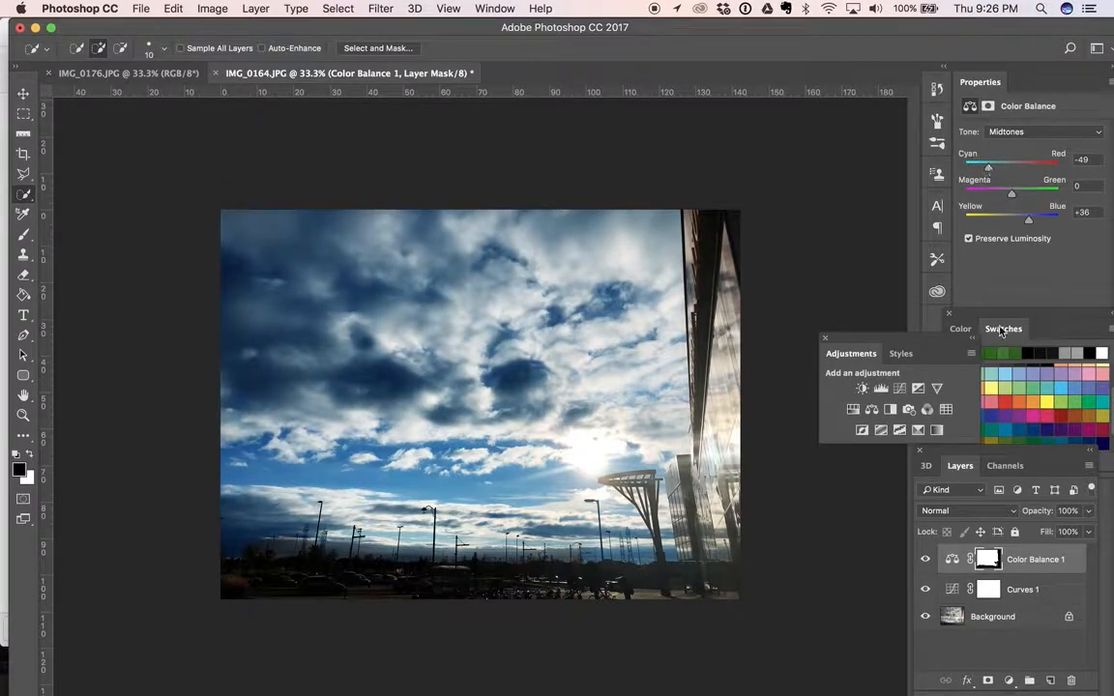
click(925, 561)
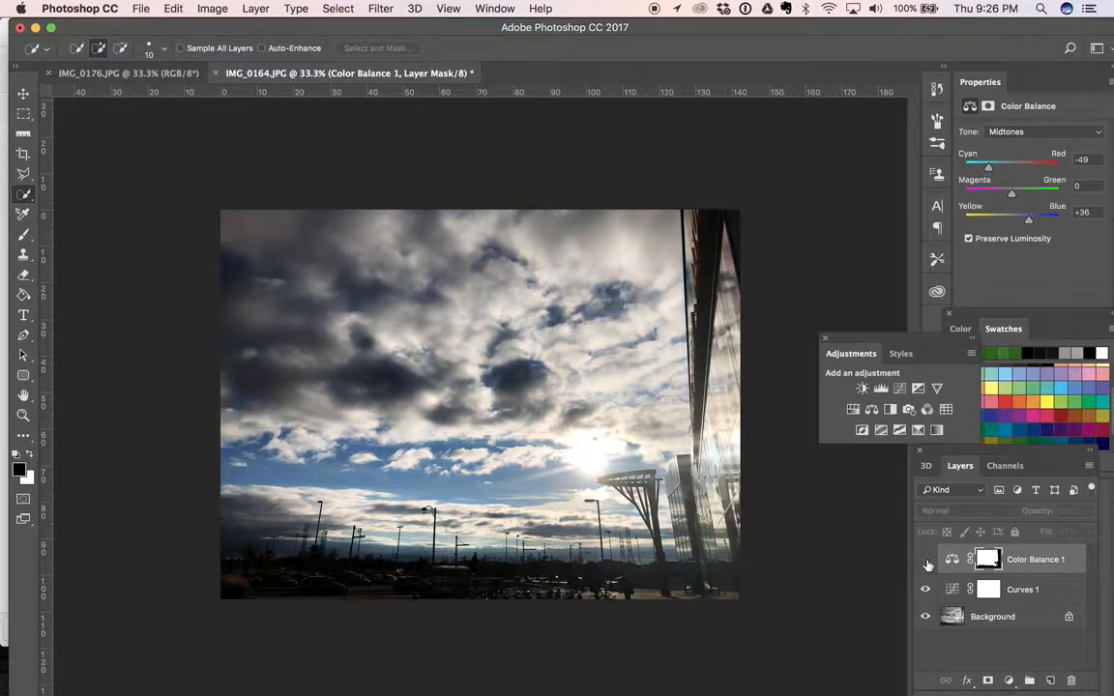
click(926, 562)
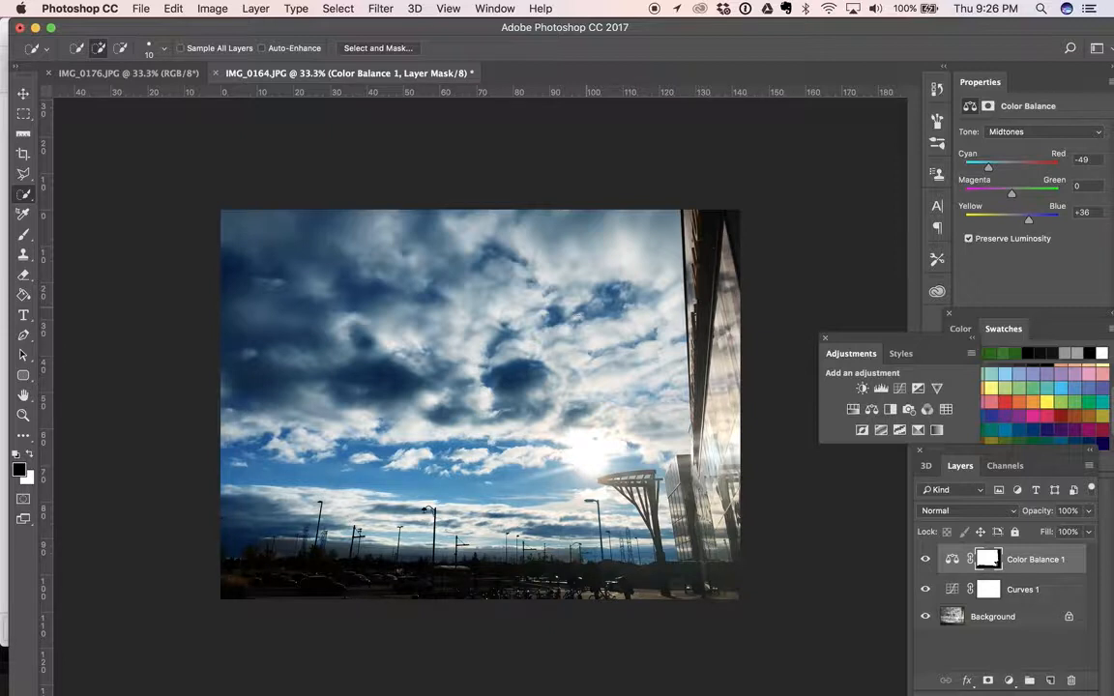
Shift the highlights of the sky's Color Balance adjustment slightly toward cyan
click(1015, 135)
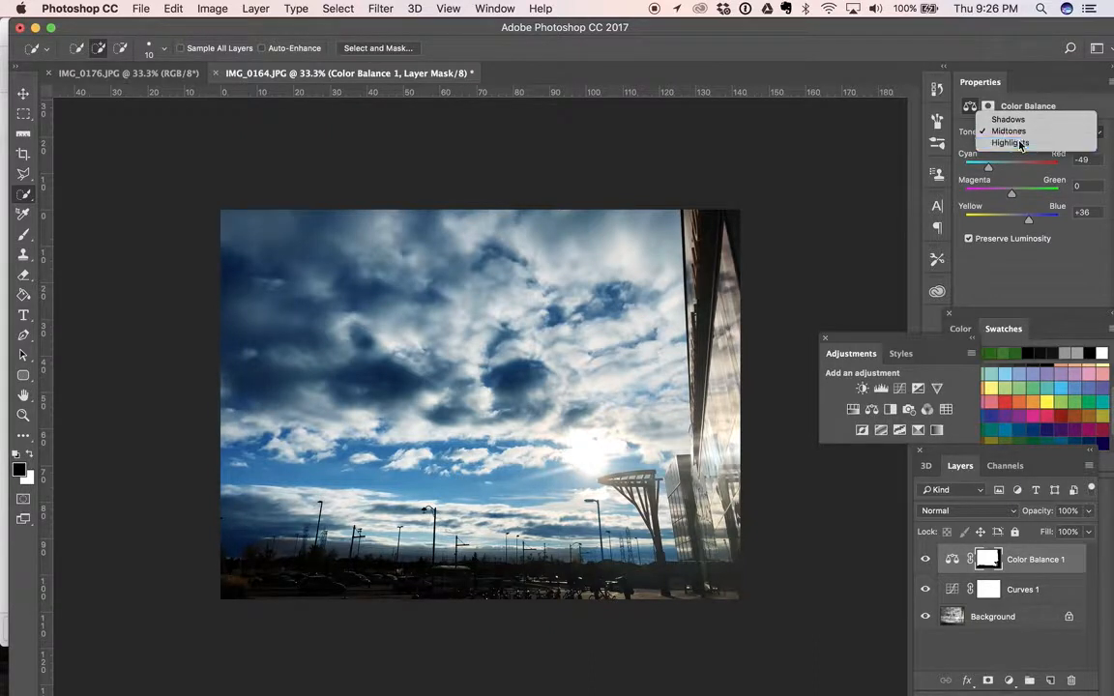
click(1020, 144)
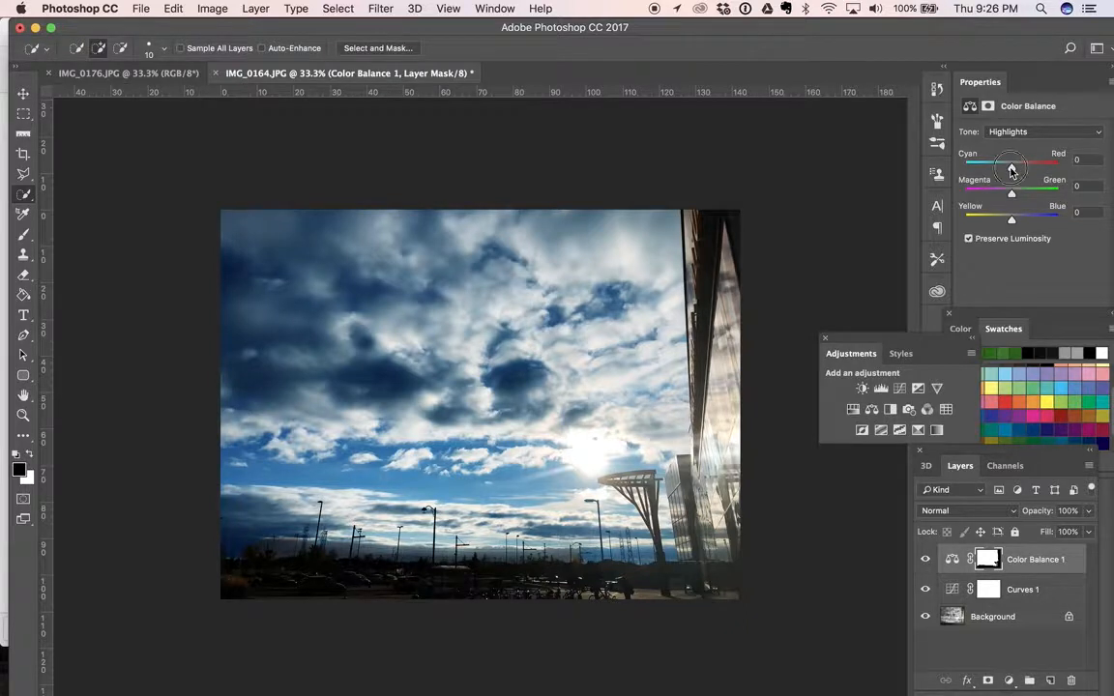
mouse_move(1011, 166)
mouse_down()
mouse_move(962, 166)
mouse_move(1002, 167)
mouse_move(1013, 195)
mouse_move(1040, 195)
mouse_move(1011, 194)
mouse_move(1000, 170)
mouse_up()
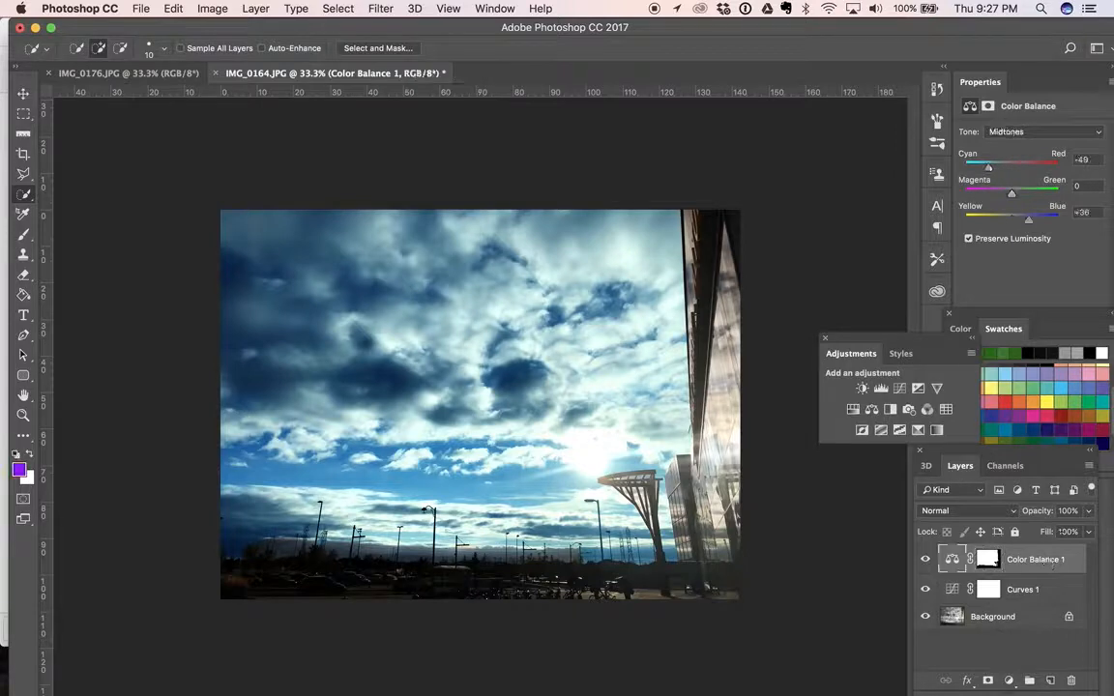
Reduce the Color Balance layer's opacity to 38% and hide the layer to compare the sky without it
click(1087, 511)
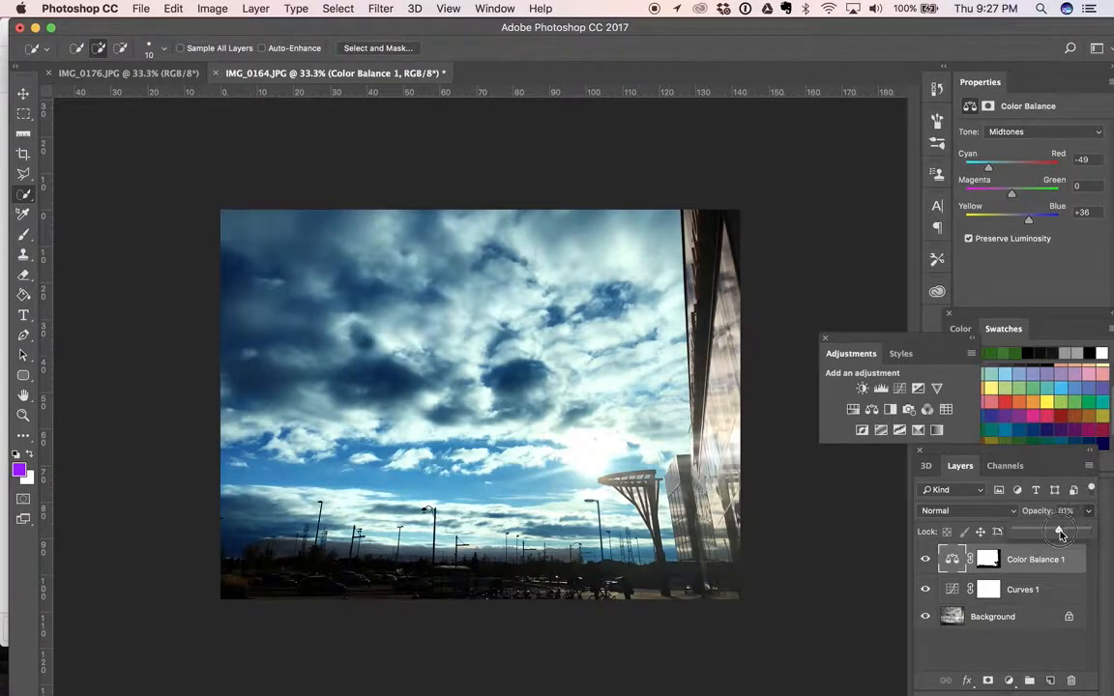
drag(1088, 531, 1042, 532)
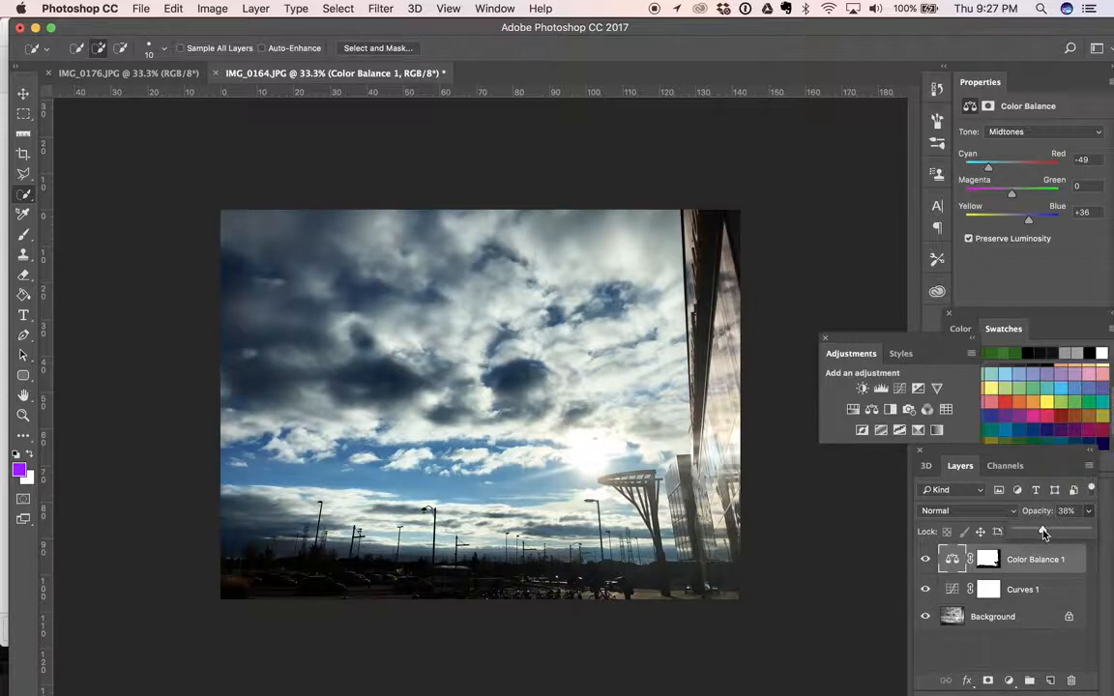
click(926, 561)
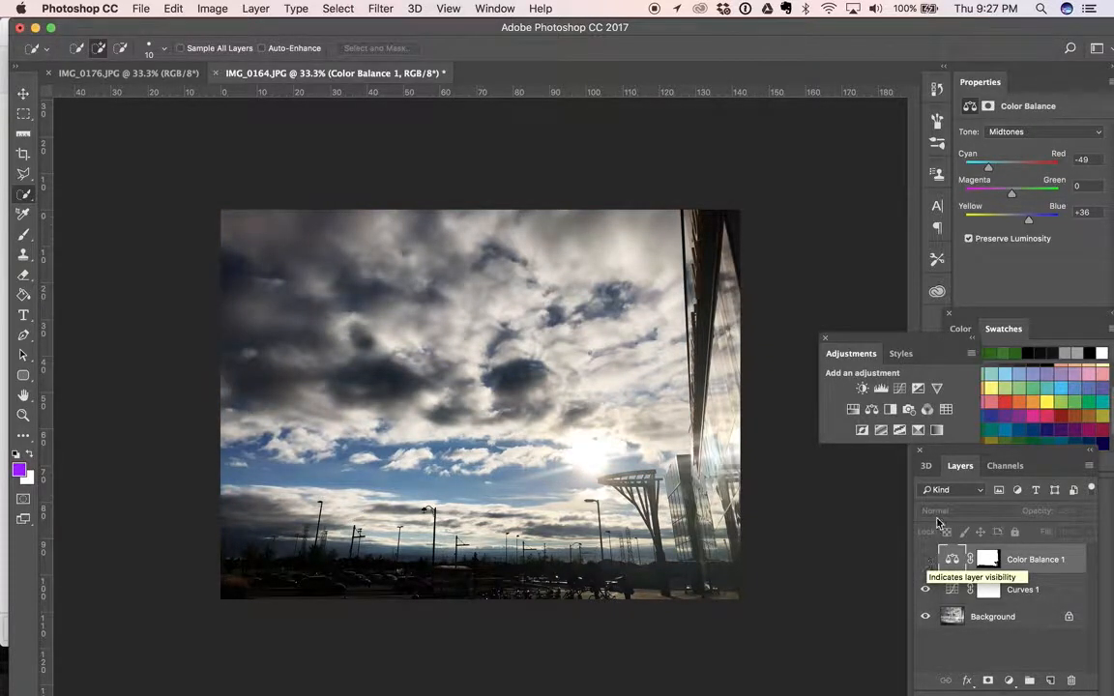
Make the Color Balance layer visible again and save the photo in JPEG format as IMG_0164 copy.jpg in the Downloads folder
click(925, 562)
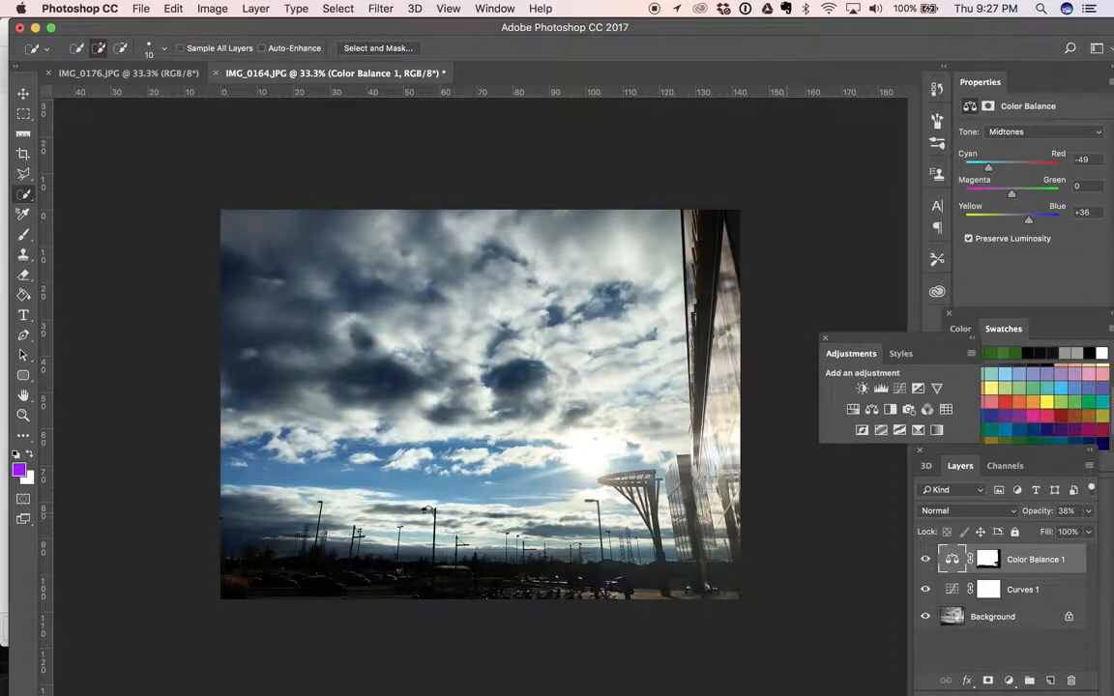
click(141, 9)
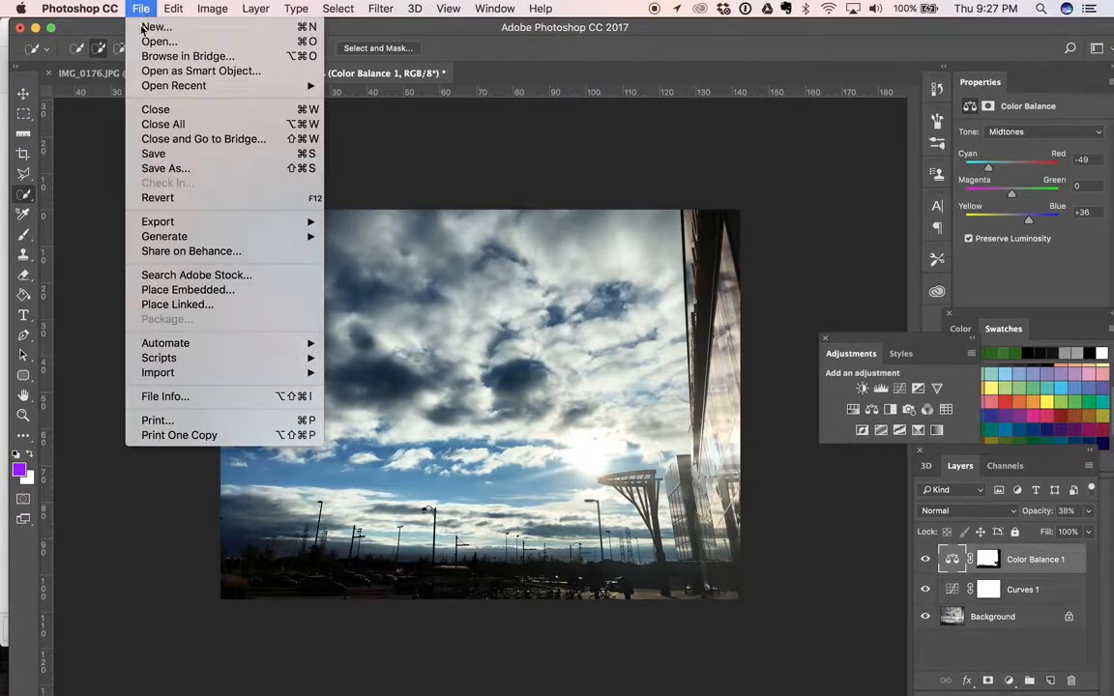
click(149, 170)
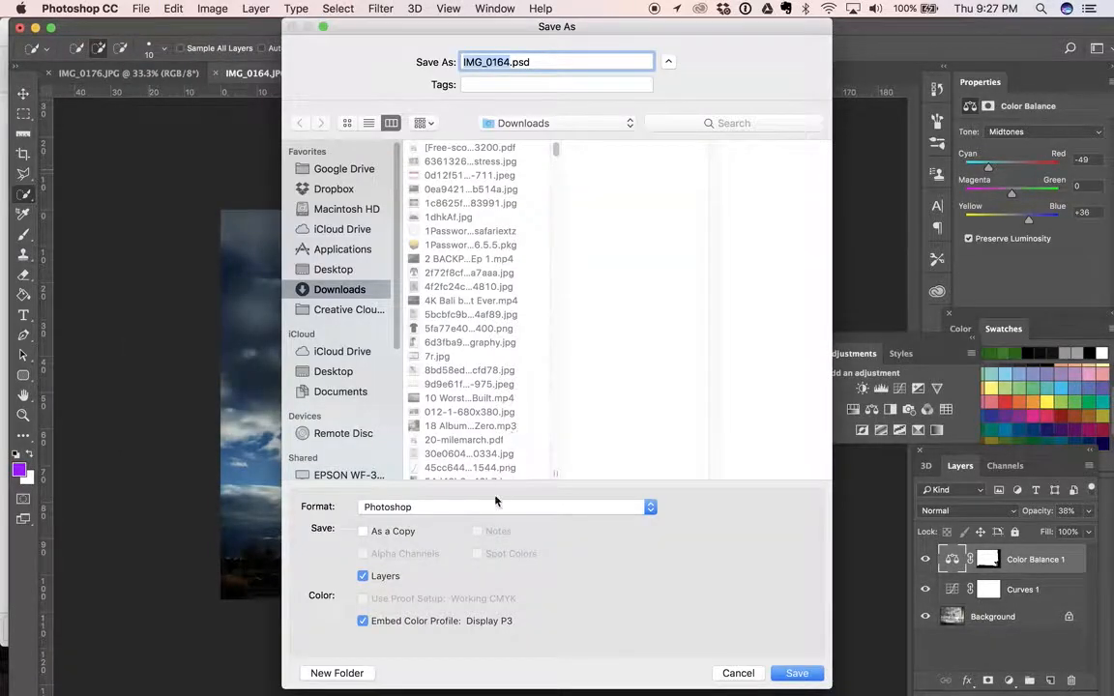
click(490, 508)
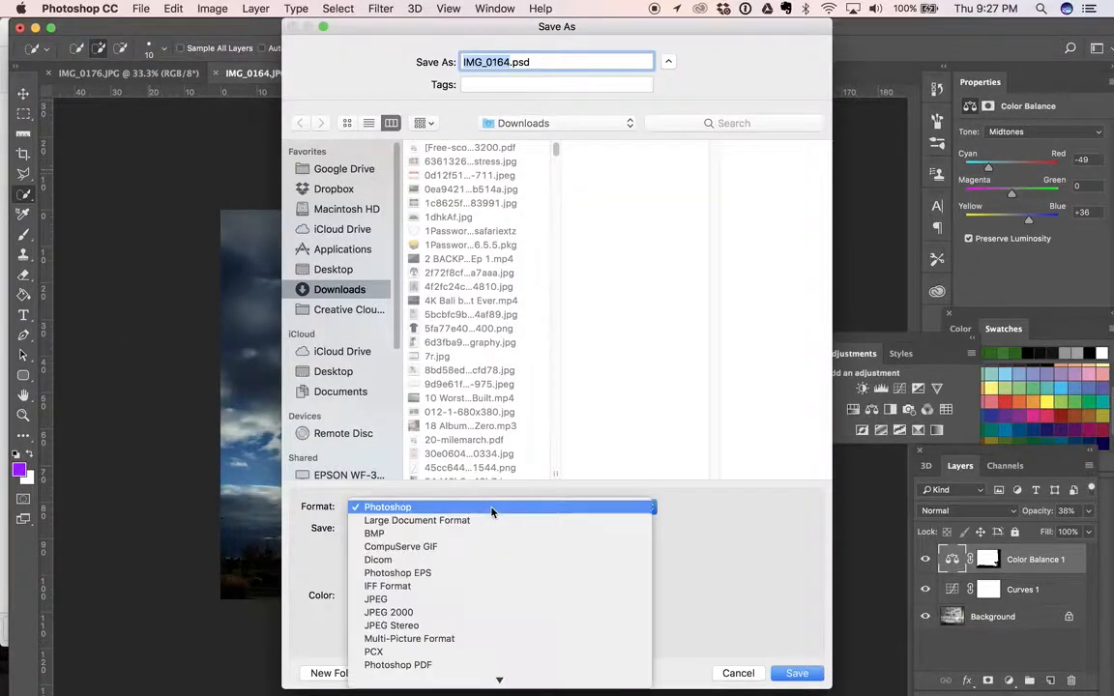
click(446, 599)
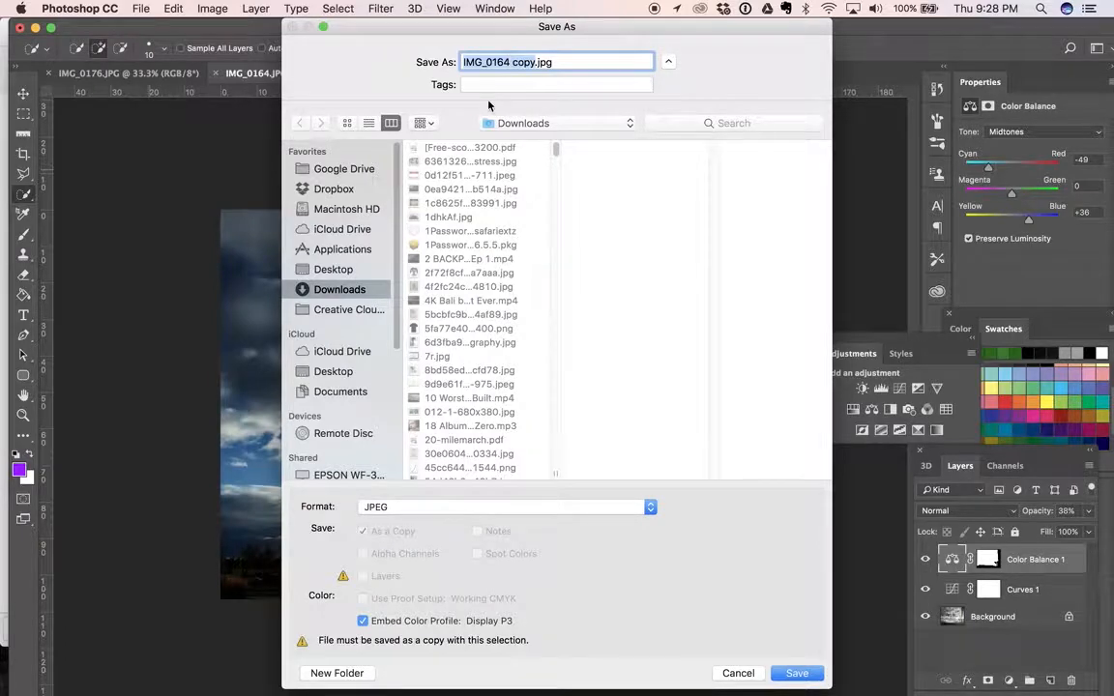
click(781, 672)
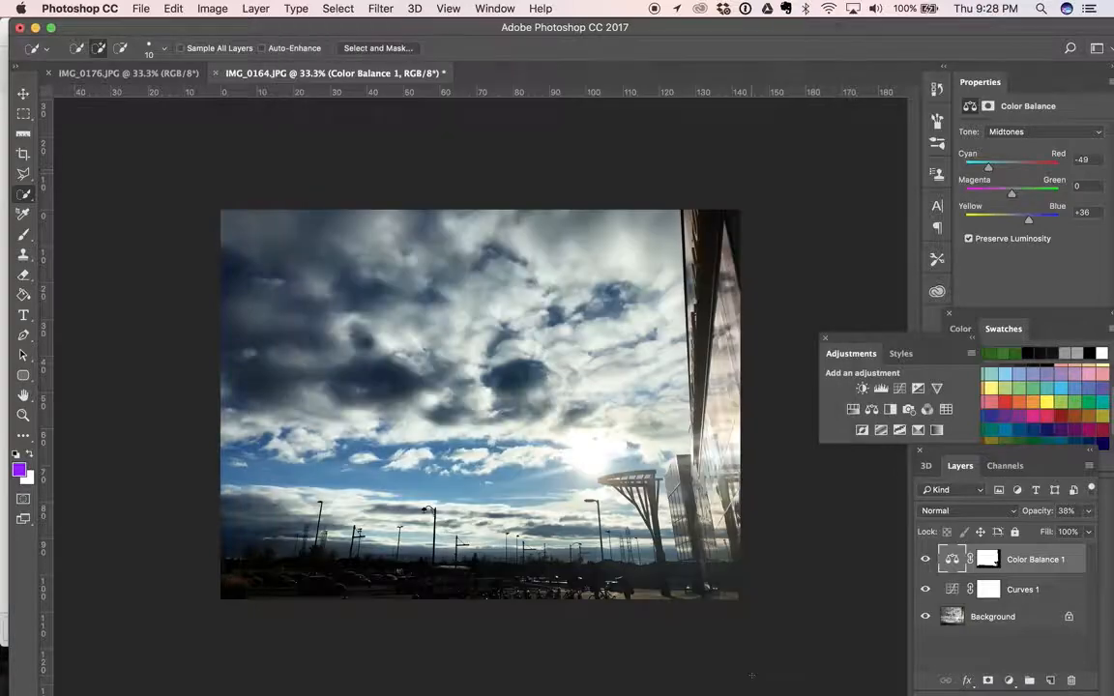